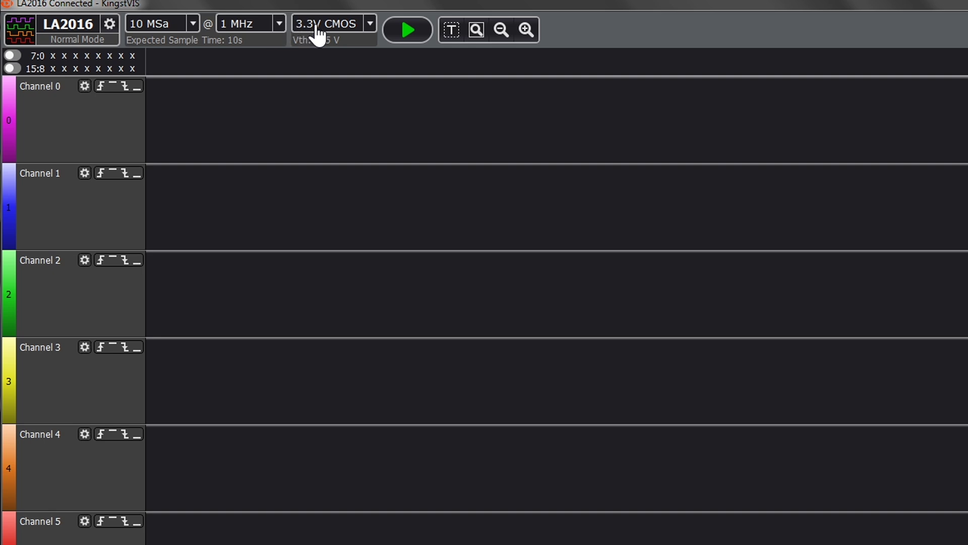
- Review the sample-depth, sample-rate and threshold-voltage options, keeping 10 MSa, 1 MHz and 3.3V CMOS
{"action": "left_click", "coordinate": [195, 24]}
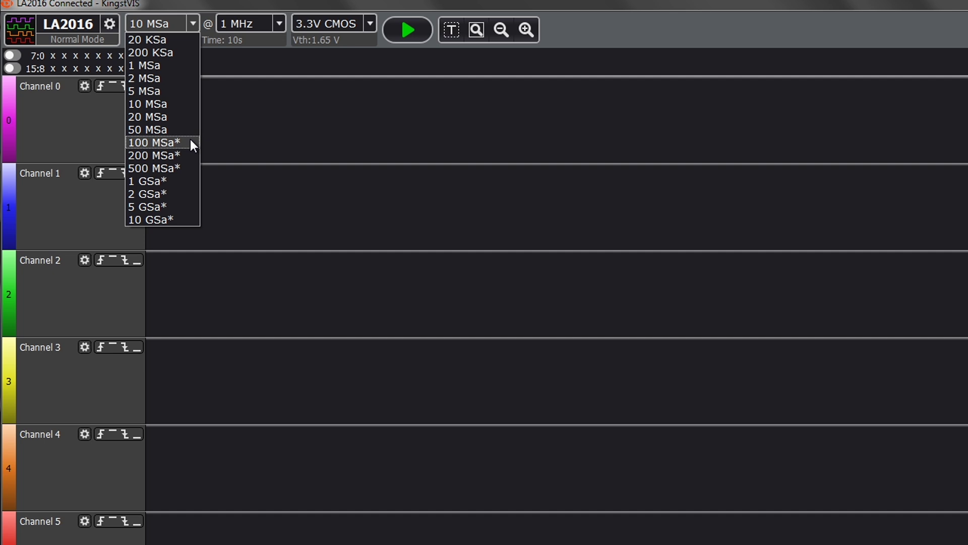
{"action": "left_click", "coordinate": [280, 22]}
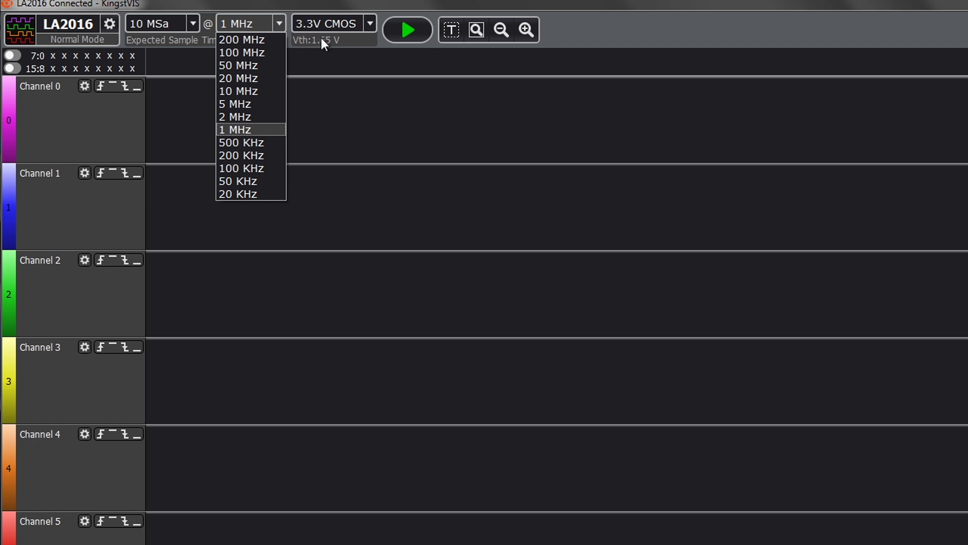
{"action": "left_click", "coordinate": [369, 24]}
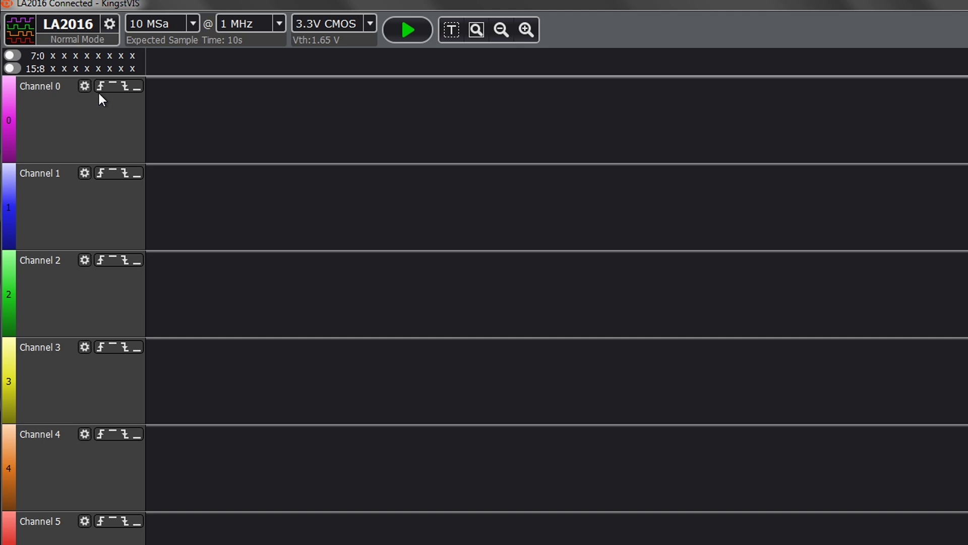
- Set Channel 1's trigger to high level
{"action": "left_click", "coordinate": [112, 177]}
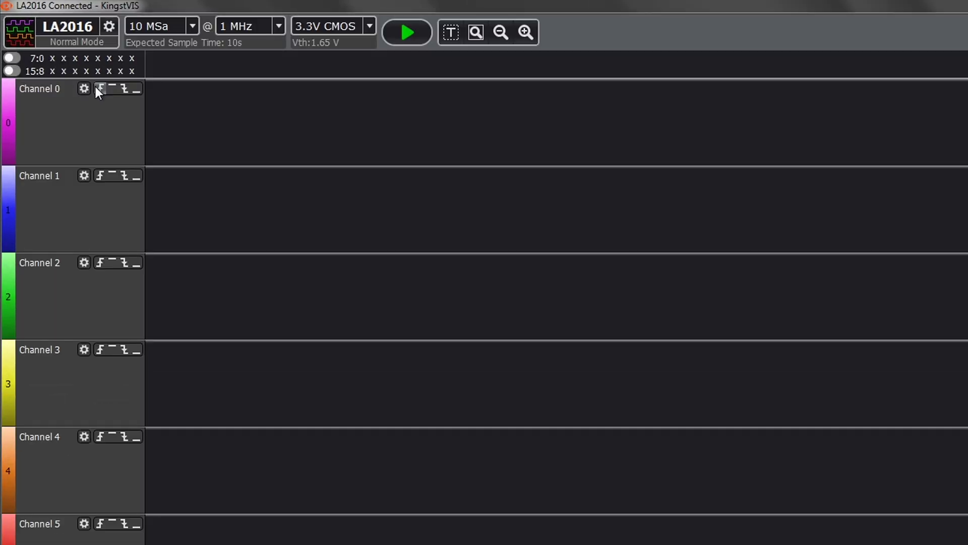
- Set sample depth 1 MSa and sample rate 10 MHz, then start a capture
{"action": "left_click", "coordinate": [189, 27]}
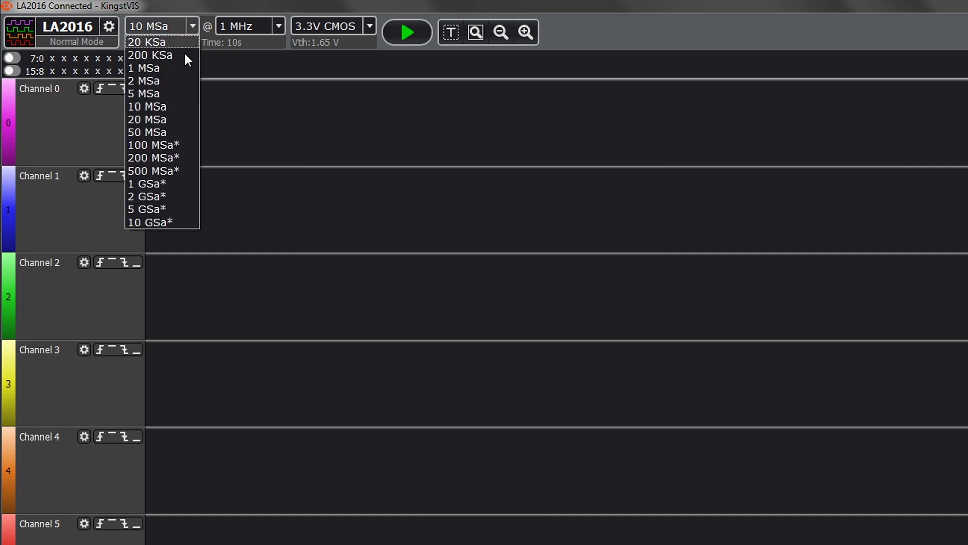
{"action": "left_click", "coordinate": [183, 67]}
{"action": "left_click", "coordinate": [279, 23]}
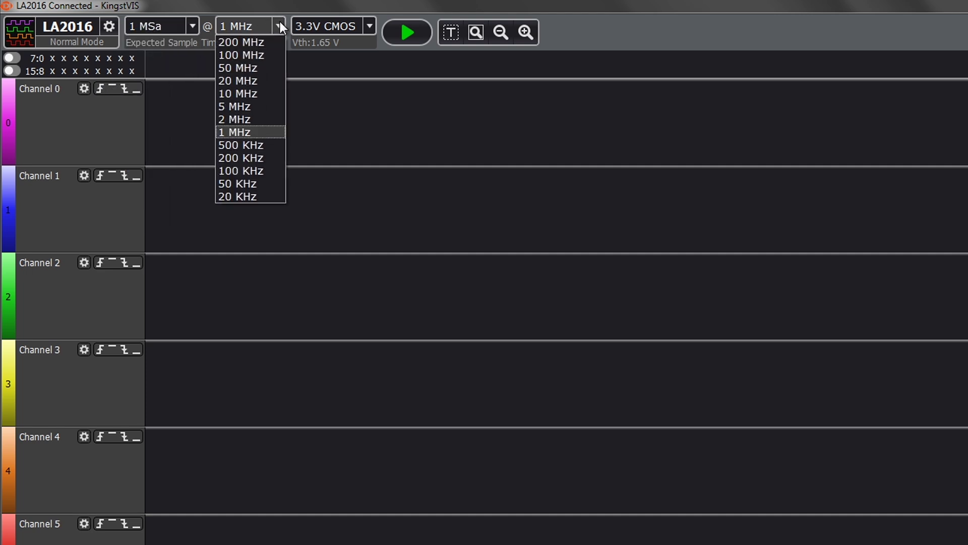
{"action": "left_click", "coordinate": [264, 93]}
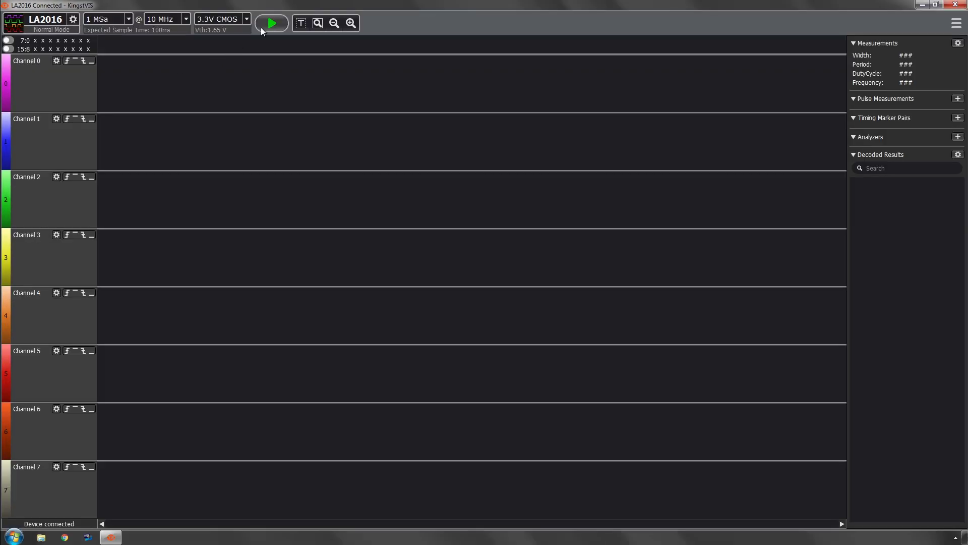
{"action": "left_click", "coordinate": [273, 24]}
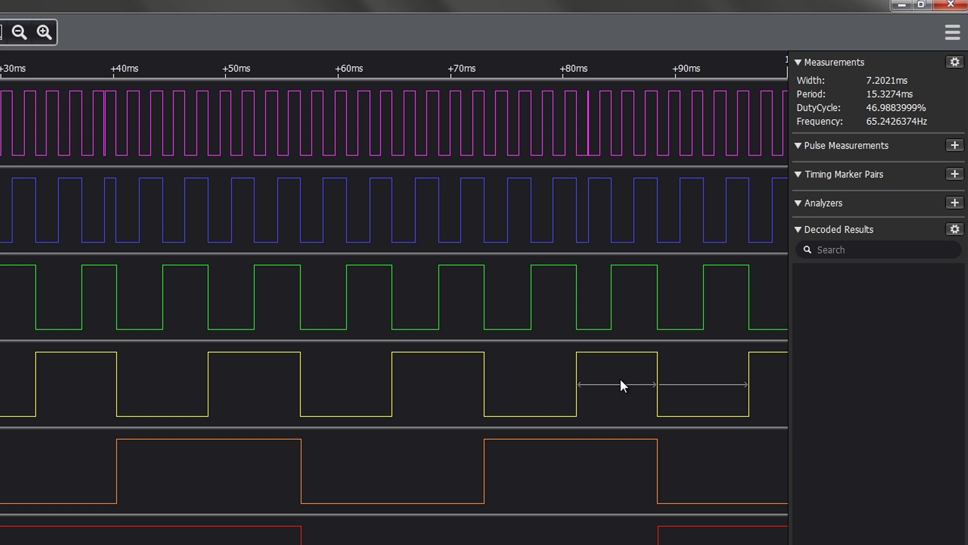
- Bring up the sample-rate choices over the 1 MSa, 10 MHz capture
{"action": "left_click", "coordinate": [279, 23]}
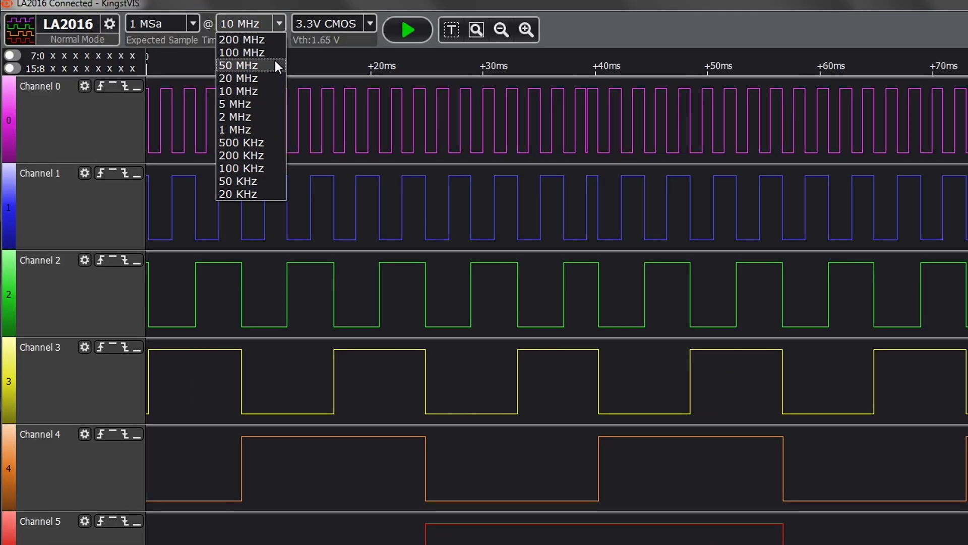
- Lower the sample rate to 100 KHz and run a new 10-second capture
{"action": "left_click", "coordinate": [269, 170]}
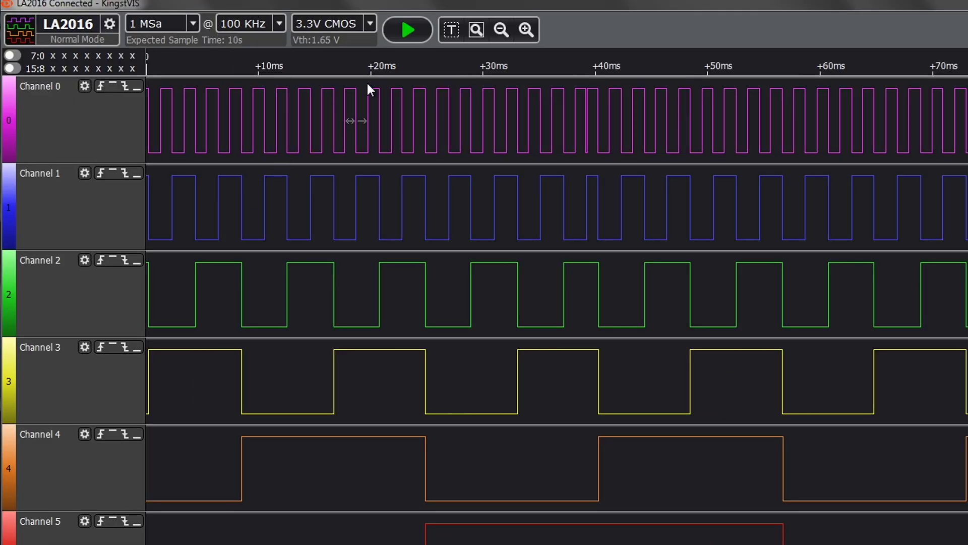
{"action": "left_click", "coordinate": [413, 39]}
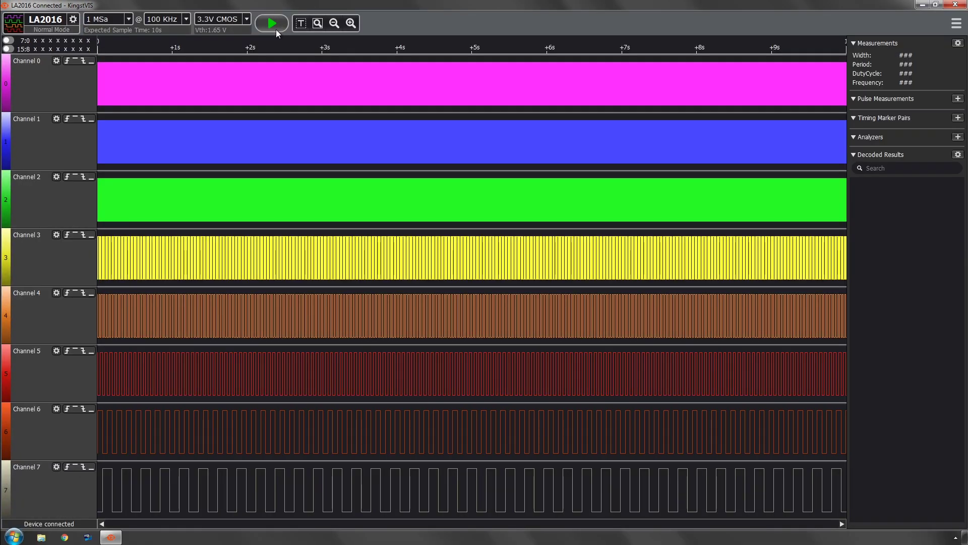
{"action": "left_click", "coordinate": [129, 19]}
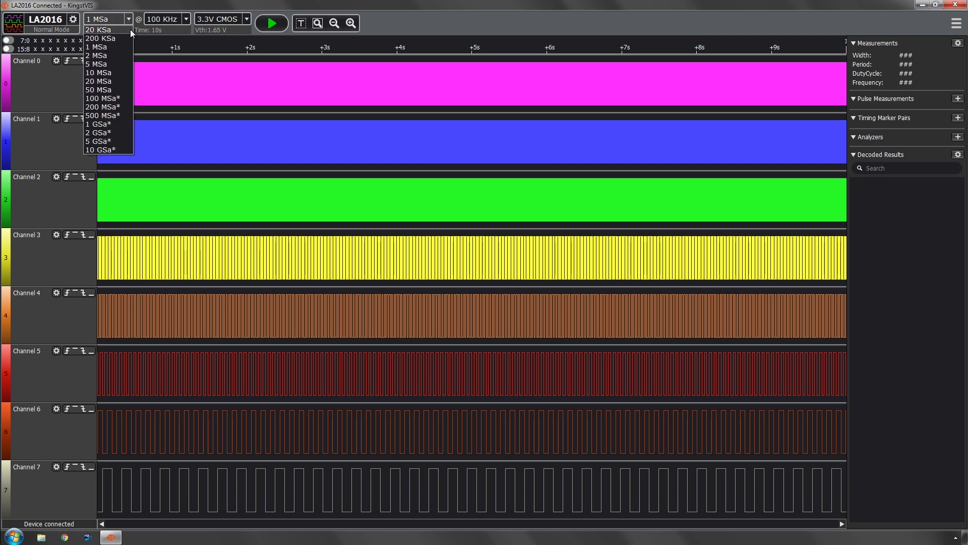
- Capture at 20 KSa depth and read Channel 3 at 61.05 Hz, 16.38 ms period
{"action": "left_click", "coordinate": [130, 29]}
{"action": "left_click", "coordinate": [278, 29]}
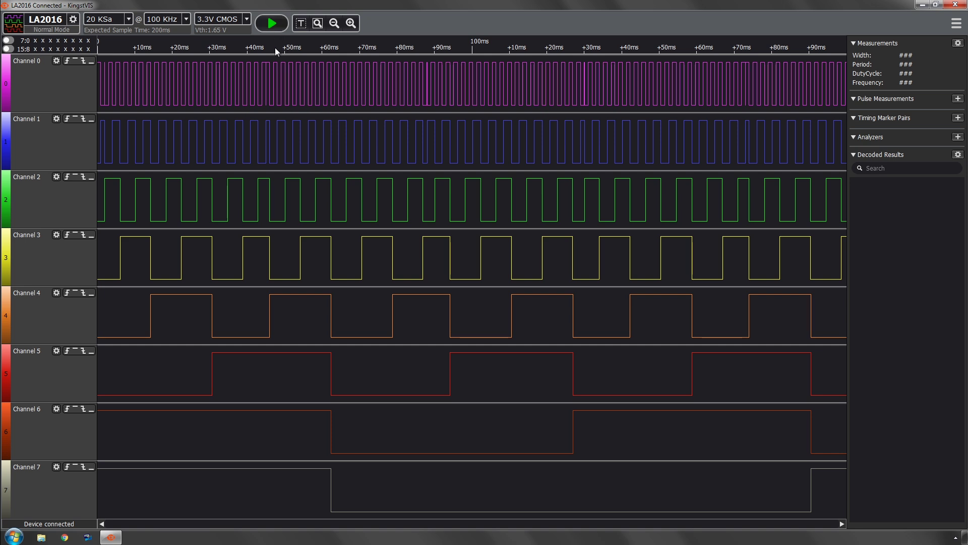
{"action": "mouse_move", "coordinate": [286, 85]}
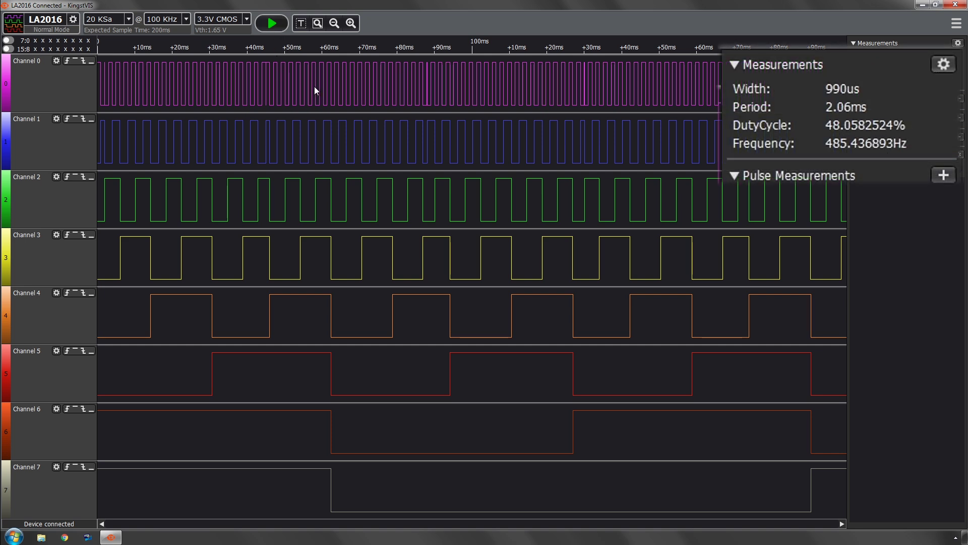
{"action": "mouse_move", "coordinate": [323, 257]}
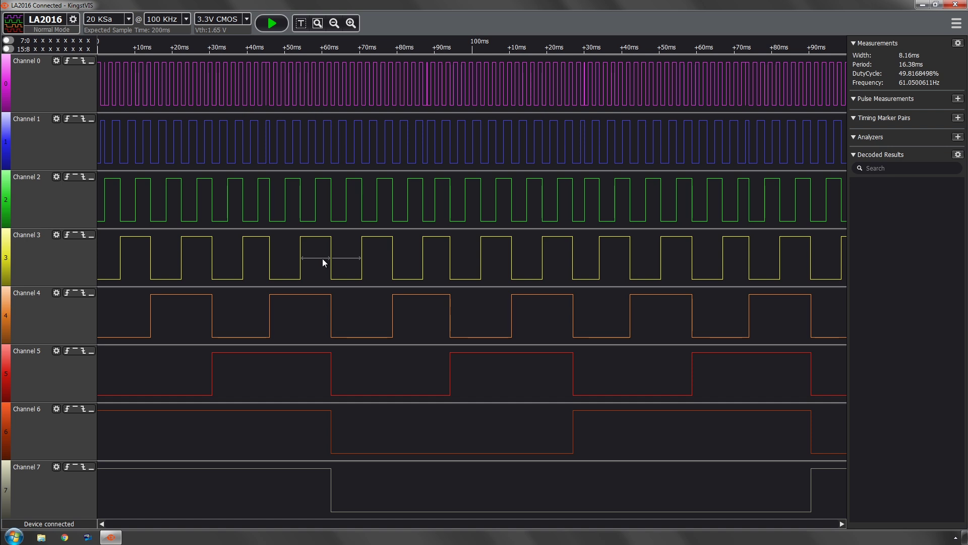
- Add markers A1 at 62.39 ms and A2 at 126.93 ms, spanning one Channel 5 period
{"action": "left_click", "coordinate": [957, 118]}
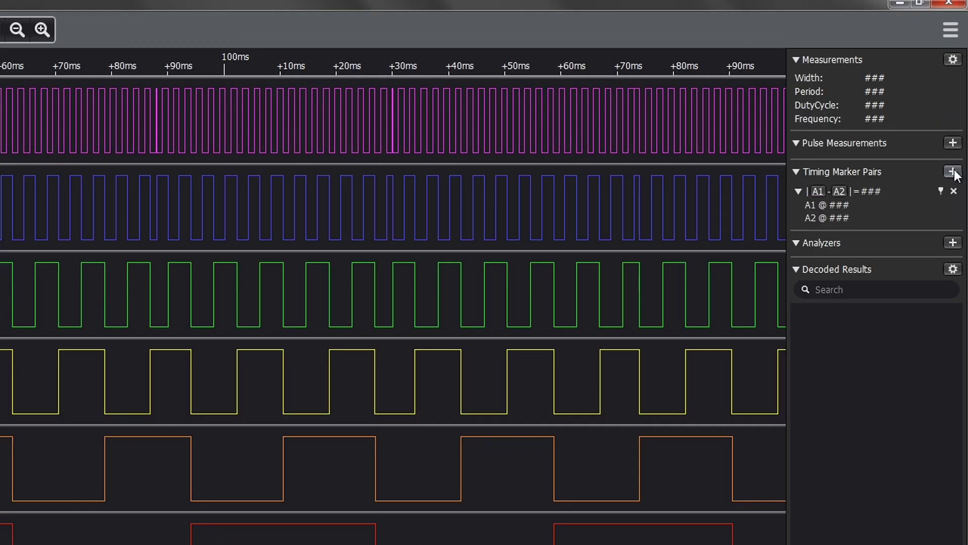
{"action": "left_click", "coordinate": [821, 196]}
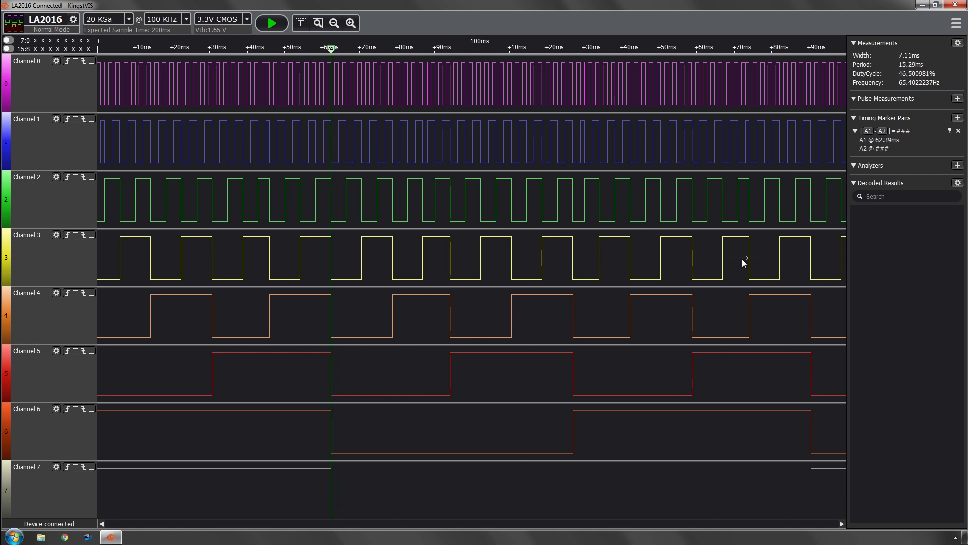
{"action": "left_click", "coordinate": [882, 131]}
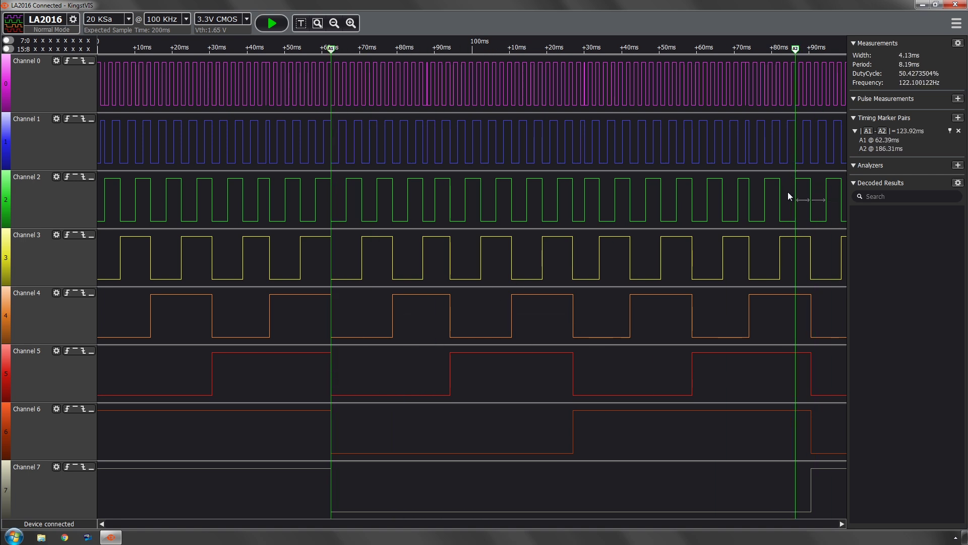
{"action": "left_click", "coordinate": [573, 372]}
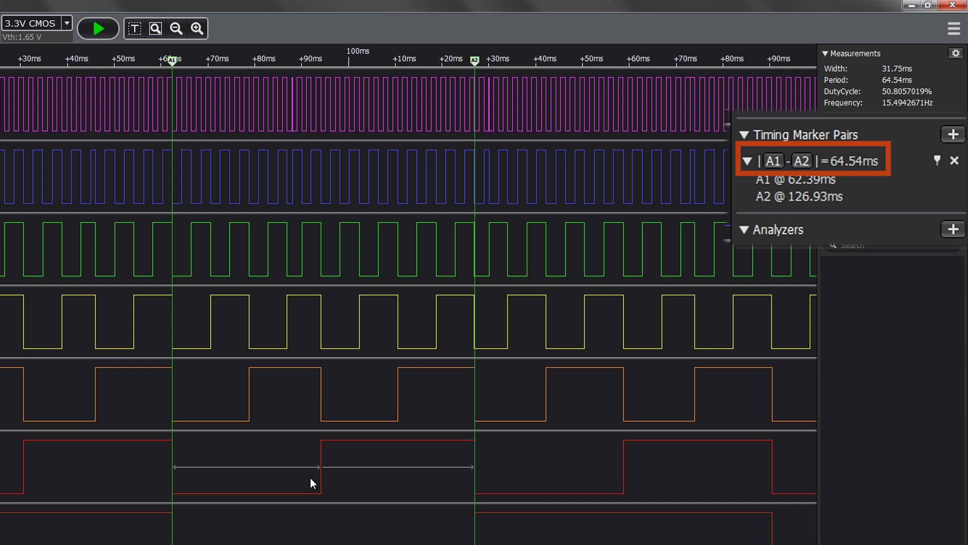
- Add a second marker pair, B1 at 82.86 ms and B2 on a Channel 3 edge, reading 4.07 ms
{"action": "left_click", "coordinate": [955, 147]}
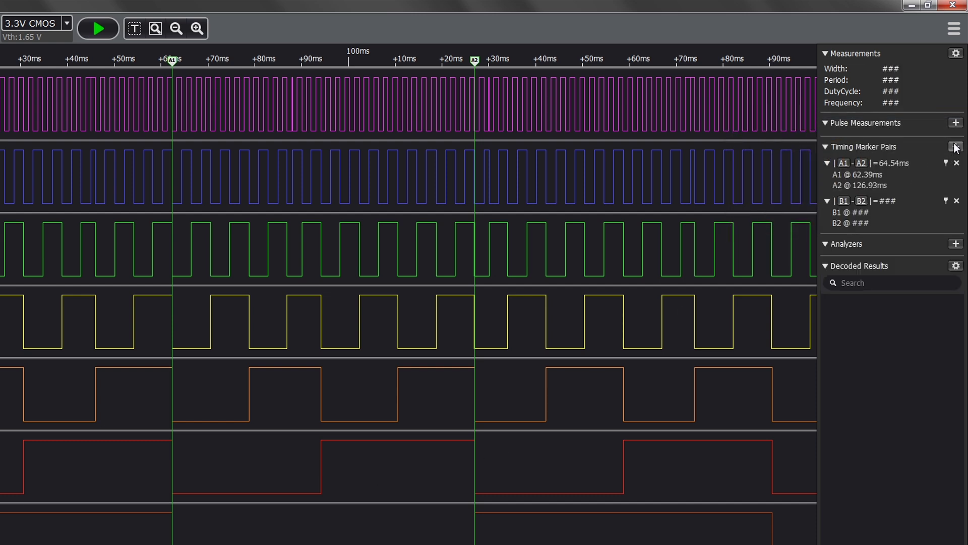
{"action": "left_click", "coordinate": [845, 200]}
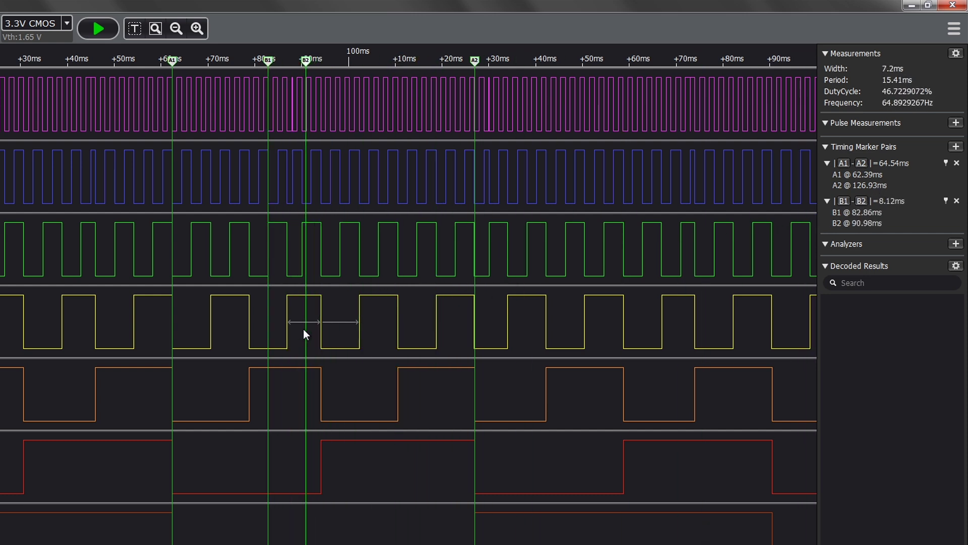
{"action": "left_click", "coordinate": [287, 334]}
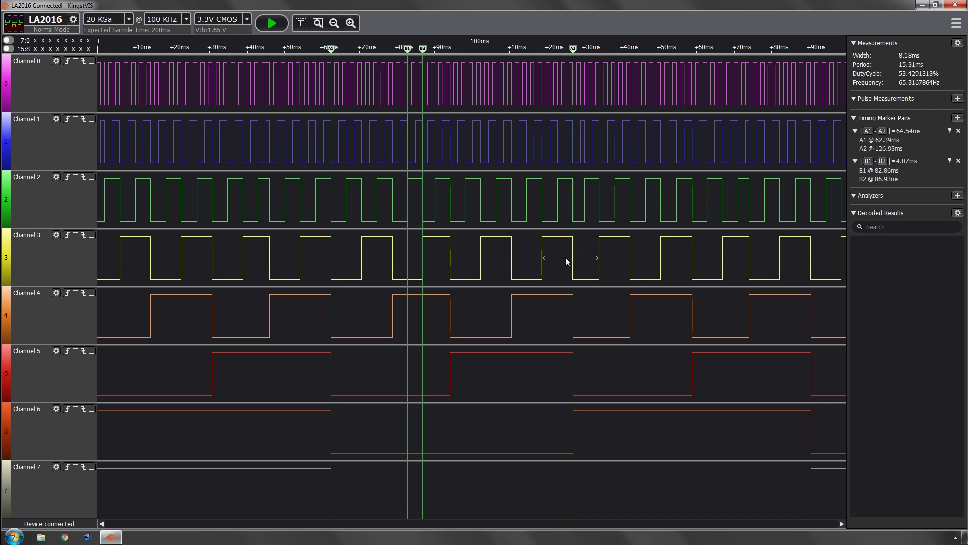
- Add a Parallel analyzer from the More Analyzers list
{"action": "left_click", "coordinate": [957, 195]}
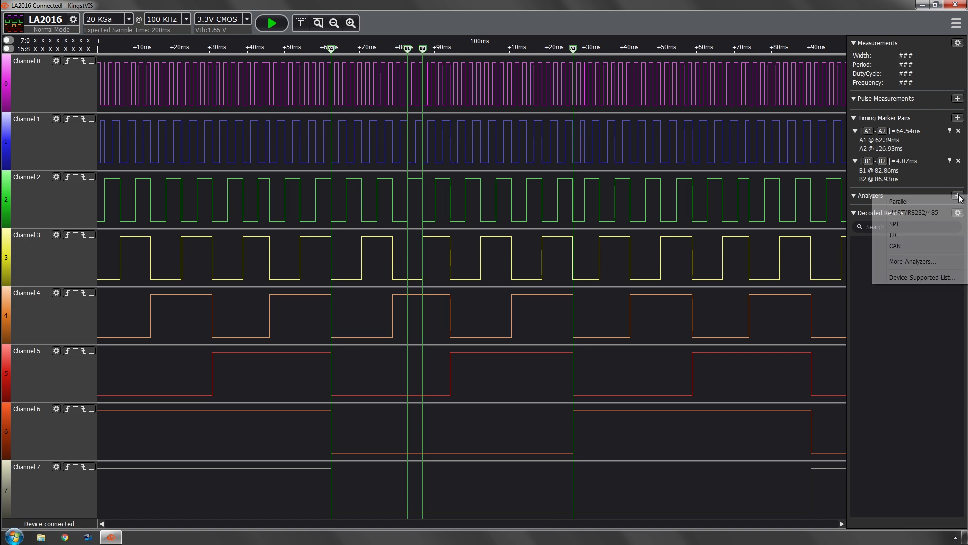
{"action": "left_click", "coordinate": [938, 262]}
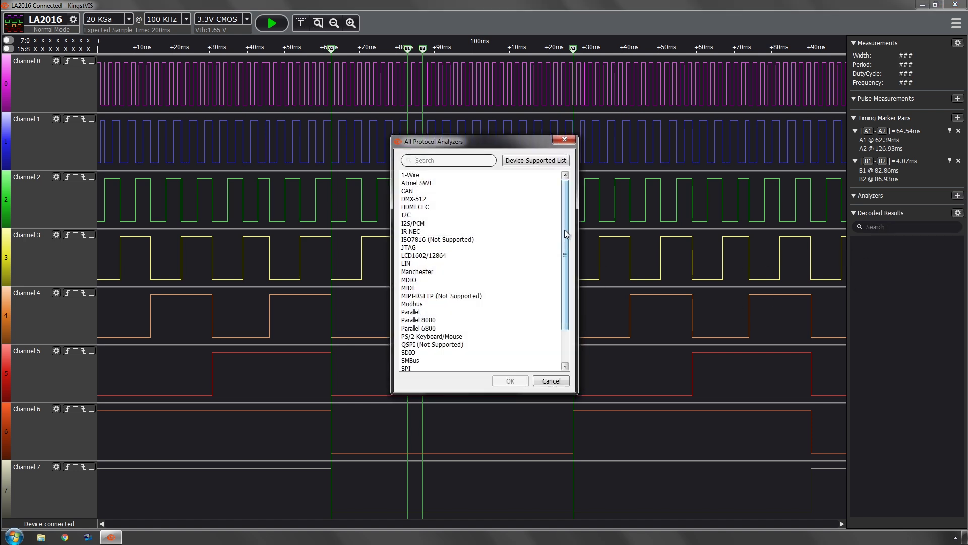
{"action": "mouse_move", "coordinate": [565, 235]}
{"action": "left_mouse_down"}
{"action": "mouse_move", "coordinate": [565, 272]}
{"action": "mouse_move", "coordinate": [566, 239]}
{"action": "left_mouse_up"}
{"action": "left_click", "coordinate": [424, 312]}
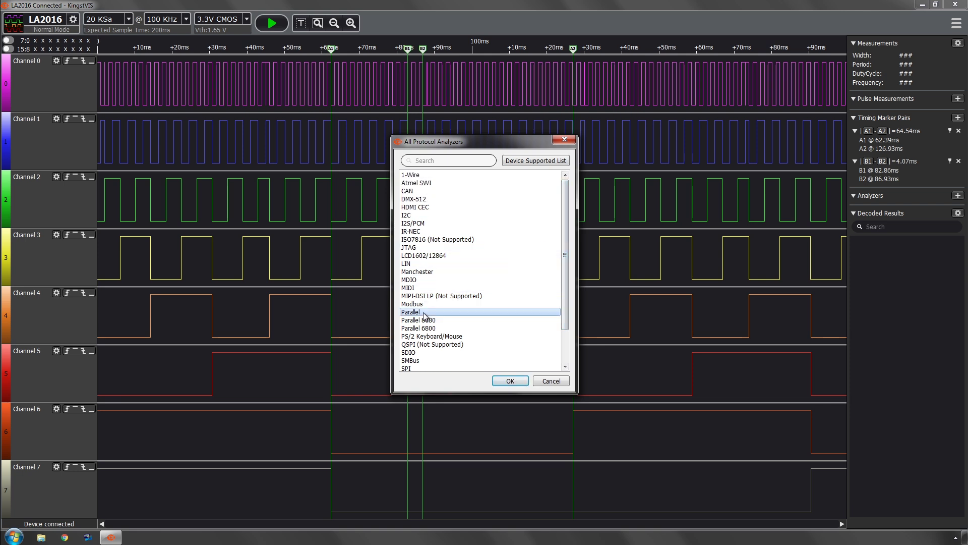
{"action": "left_click", "coordinate": [519, 381]}
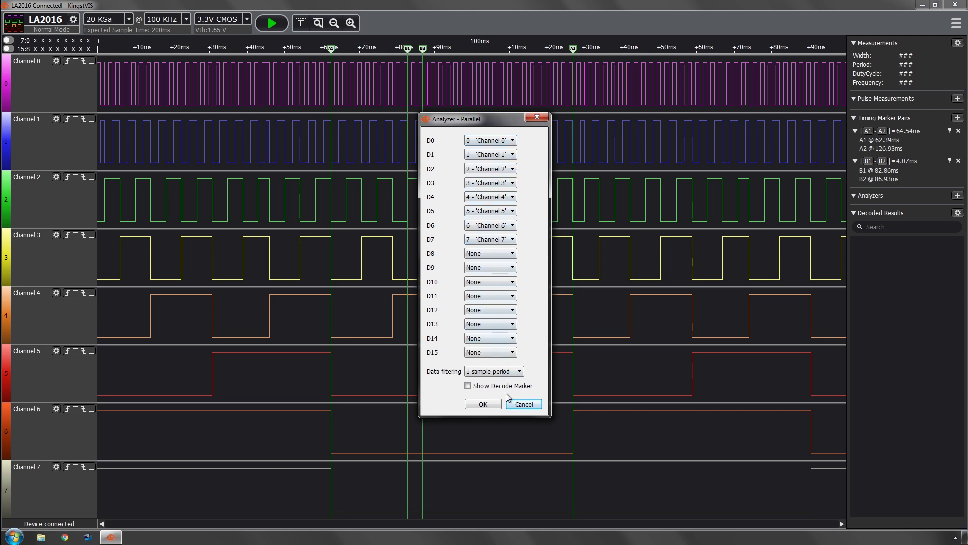
- Accept the D0–D7 channel mapping and zoom out to see results like 0x00C7–0x00CA
{"action": "left_click", "coordinate": [483, 404]}
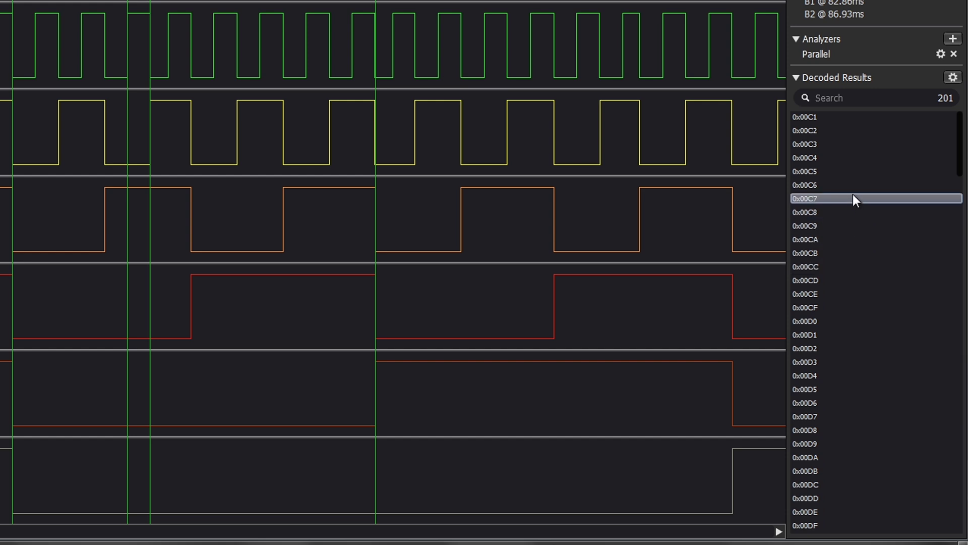
{"action": "left_click", "coordinate": [851, 240]}
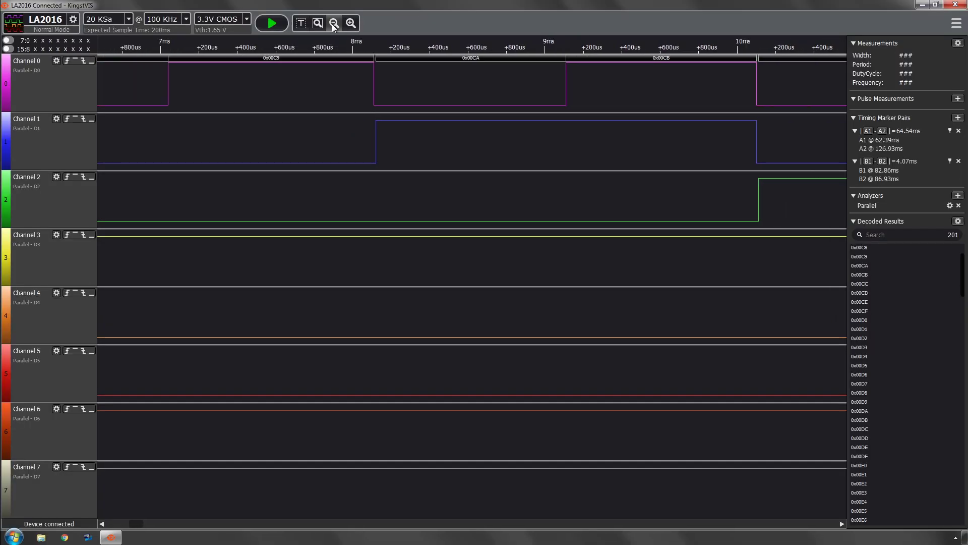
{"action": "left_click", "coordinate": [334, 23]}
{"action": "left_click", "coordinate": [334, 24]}
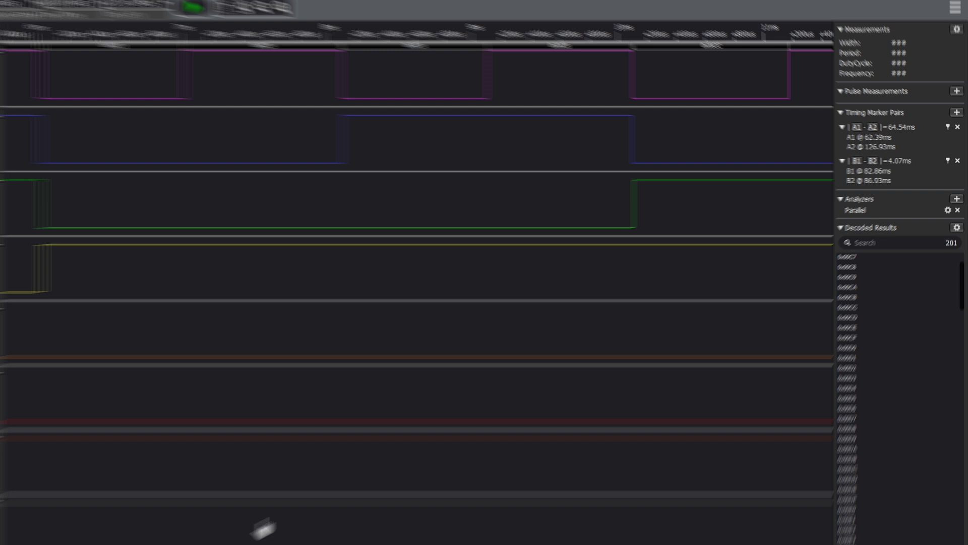
- Switch the Parallel analyzer's display format to ASCII, then to ASCII & Hex
{"action": "left_click", "coordinate": [941, 224]}
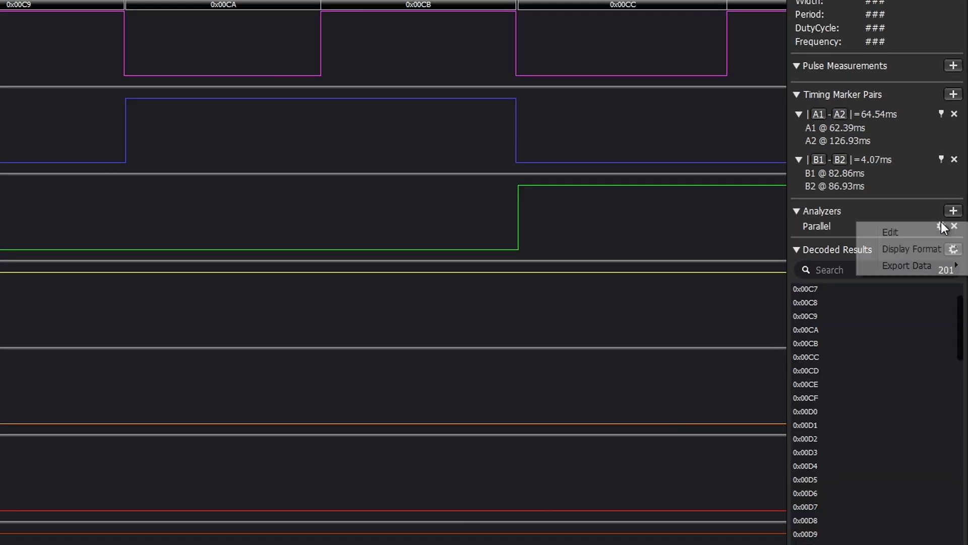
{"action": "mouse_move", "coordinate": [930, 249]}
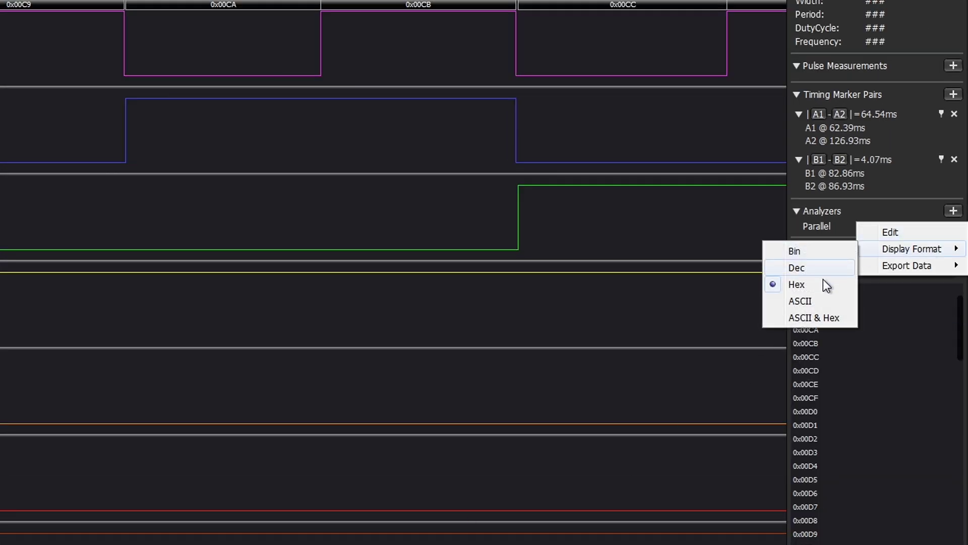
{"action": "left_click", "coordinate": [821, 301]}
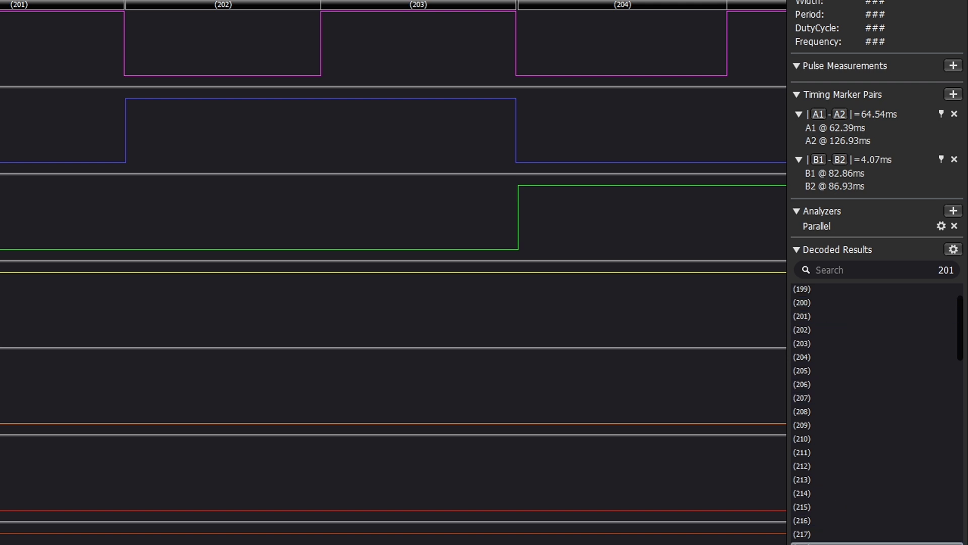
{"action": "left_click", "coordinate": [941, 226]}
{"action": "mouse_move", "coordinate": [921, 255]}
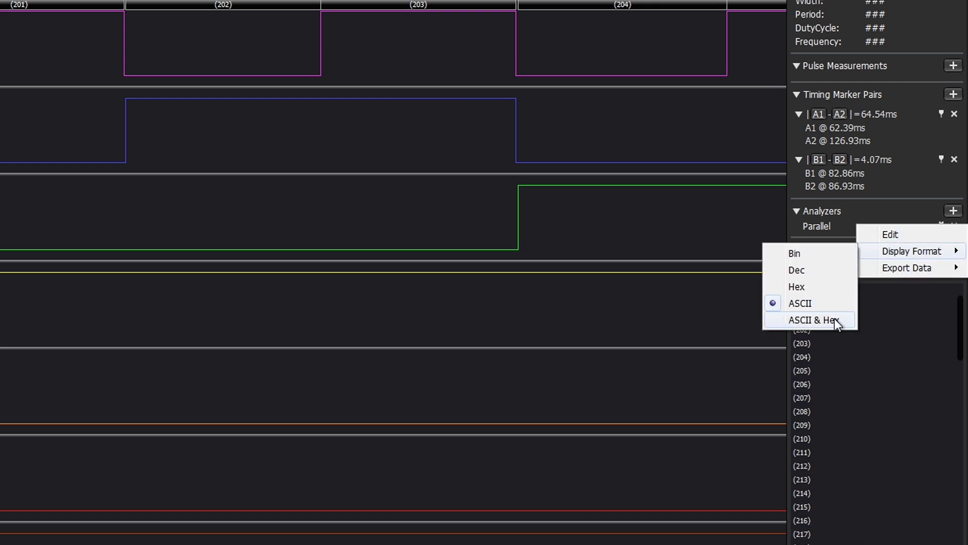
{"action": "left_click", "coordinate": [834, 318]}
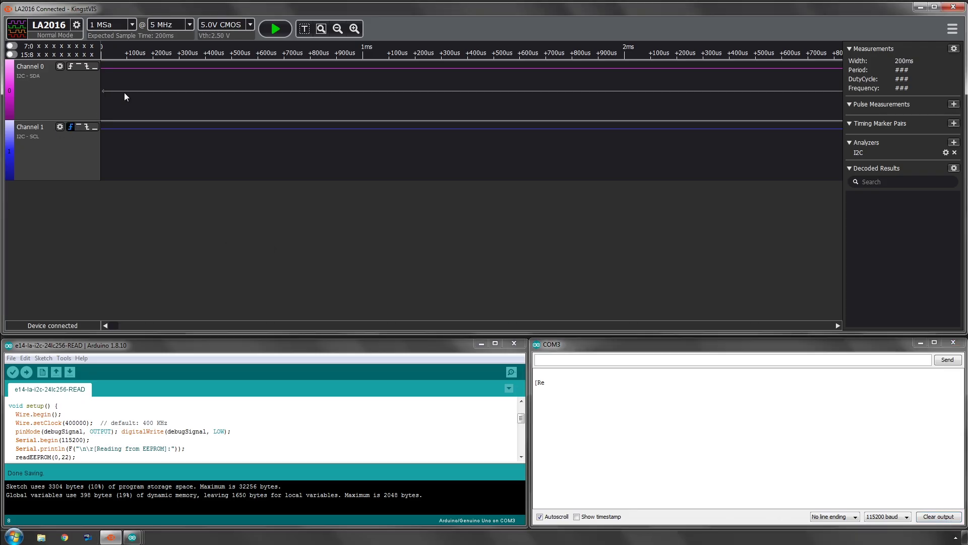
- Trigger on Channel 1's rising edge and zoom into the transfer start showing the NUL bytes
{"action": "left_click", "coordinate": [274, 30]}
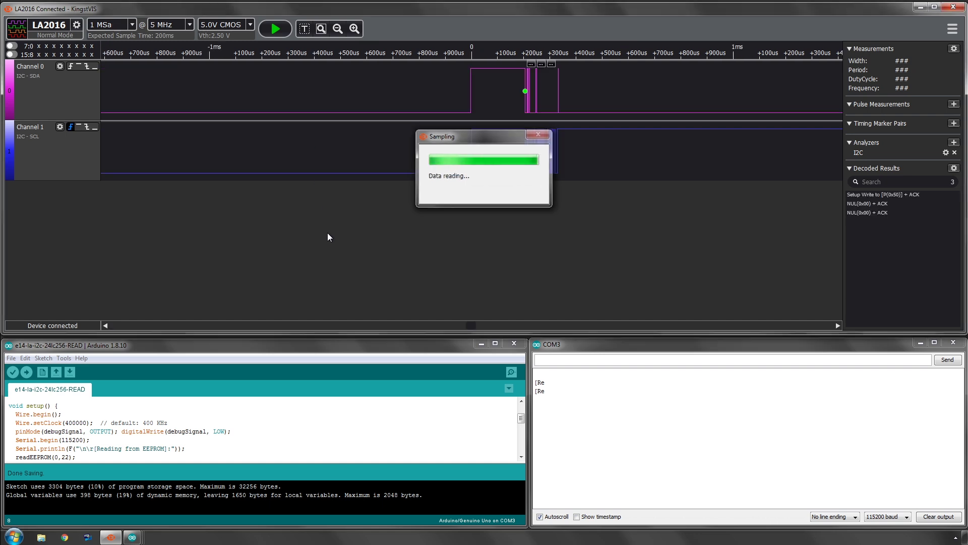
{"action": "left_click", "coordinate": [354, 29]}
{"action": "left_click", "coordinate": [354, 28]}
{"action": "scroll", "coordinate": [567, 81], "scroll_direction": "up", "scroll_amount": 5}
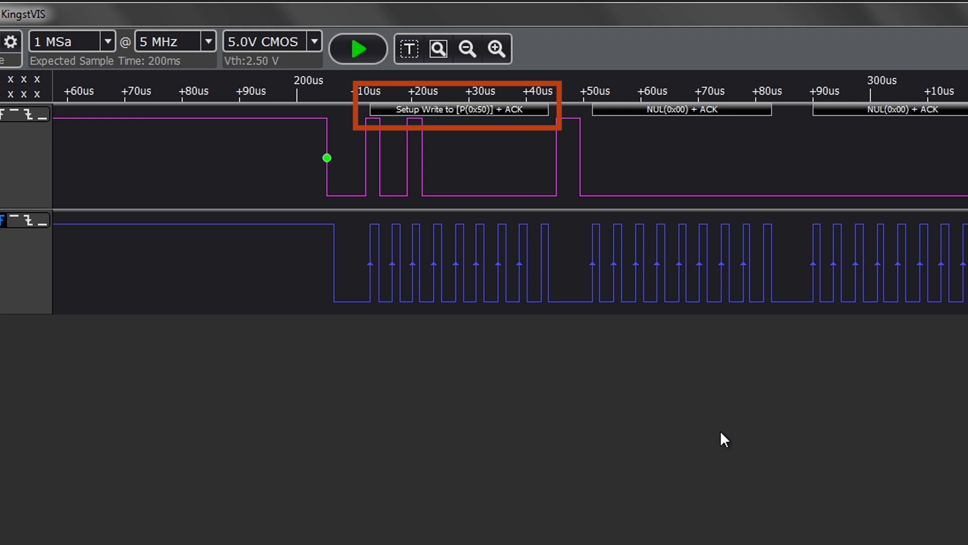
{"action": "left_click_drag", "start_coordinate": [715, 172], "coordinate": [635, 171]}
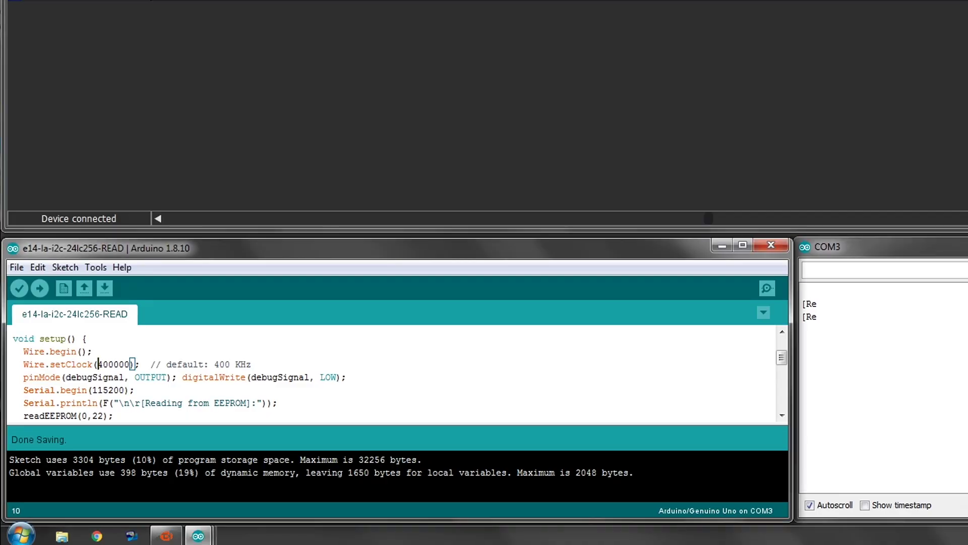
- Change Wire.setClock to 100000, upload the sketch, and arm a new KingstVIS capture
{"action": "left_click", "coordinate": [103, 364]}
{"action": "key", "text": "BackSpace"}
{"action": "type", "text": "1"}
{"action": "left_click", "coordinate": [39, 288]}
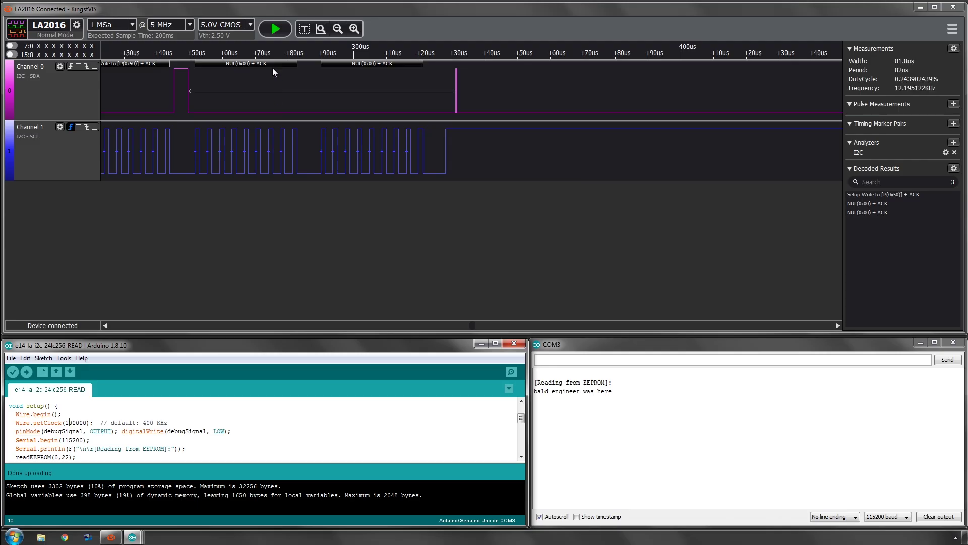
{"action": "left_click", "coordinate": [275, 28]}
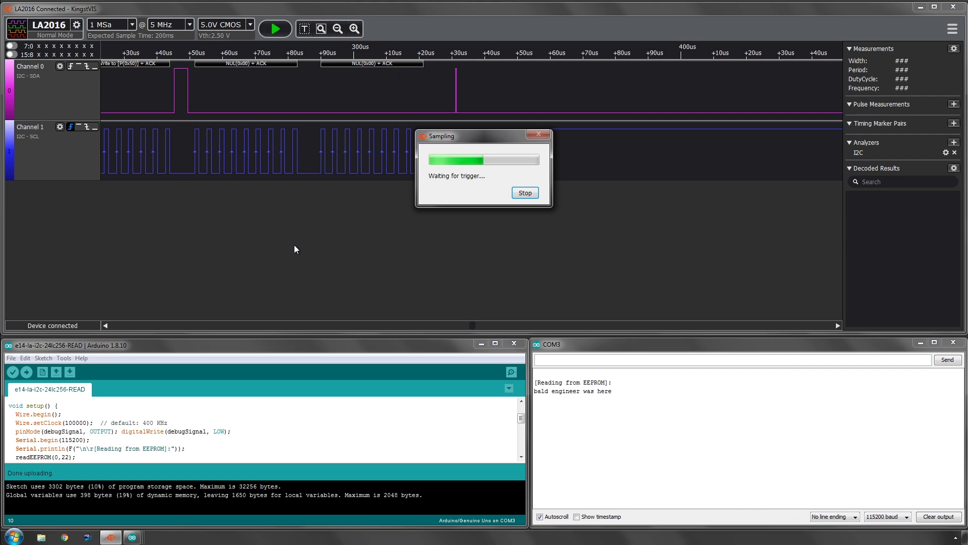
- Zoom and pan the new capture to show the whole slower 'bald engineer' read transfer
{"action": "left_click", "coordinate": [337, 28]}
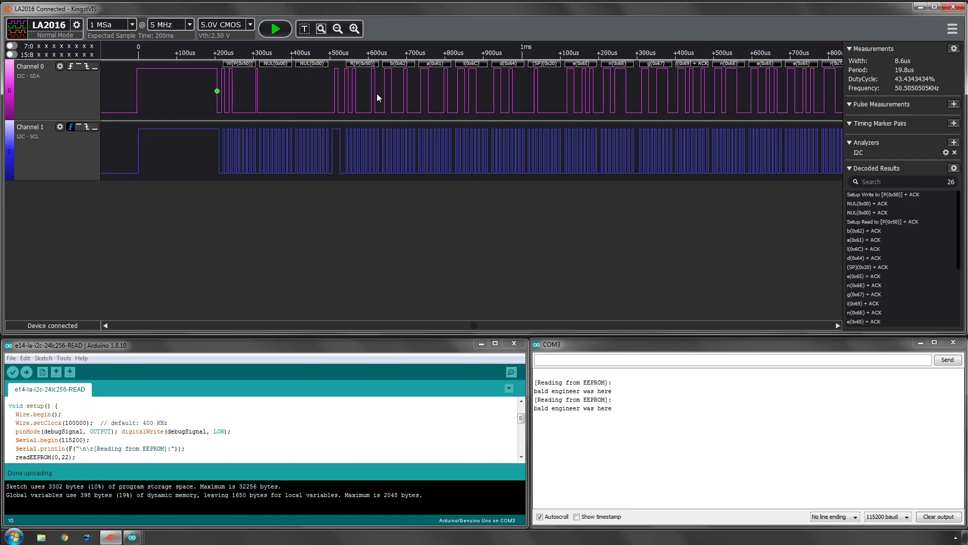
{"action": "scroll", "coordinate": [445, 91], "scroll_direction": "down", "scroll_amount": 3}
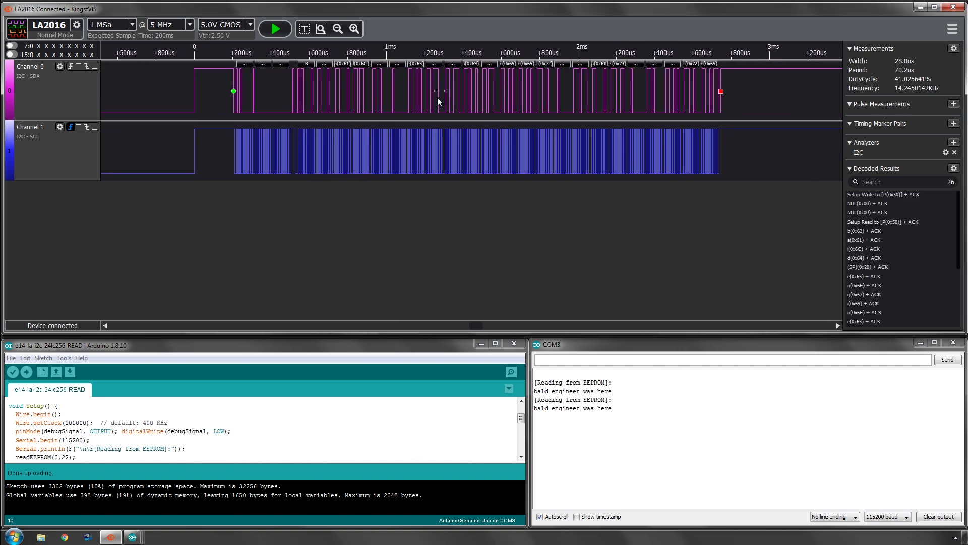
{"action": "scroll", "coordinate": [437, 98], "scroll_direction": "up", "scroll_amount": 3}
{"action": "left_click_drag", "start_coordinate": [324, 107], "coordinate": [440, 102]}
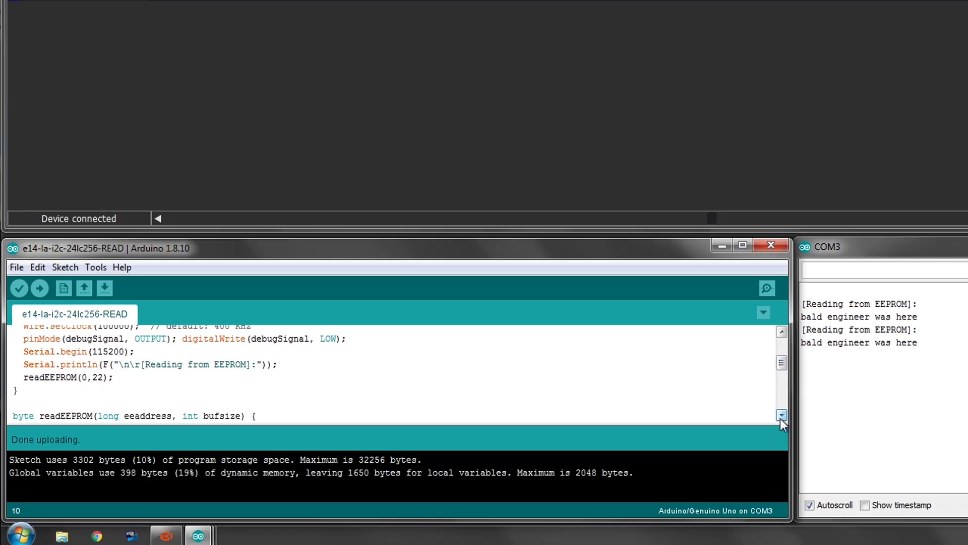
{"action": "left_click_drag", "start_coordinate": [780, 418], "coordinate": [780, 411]}
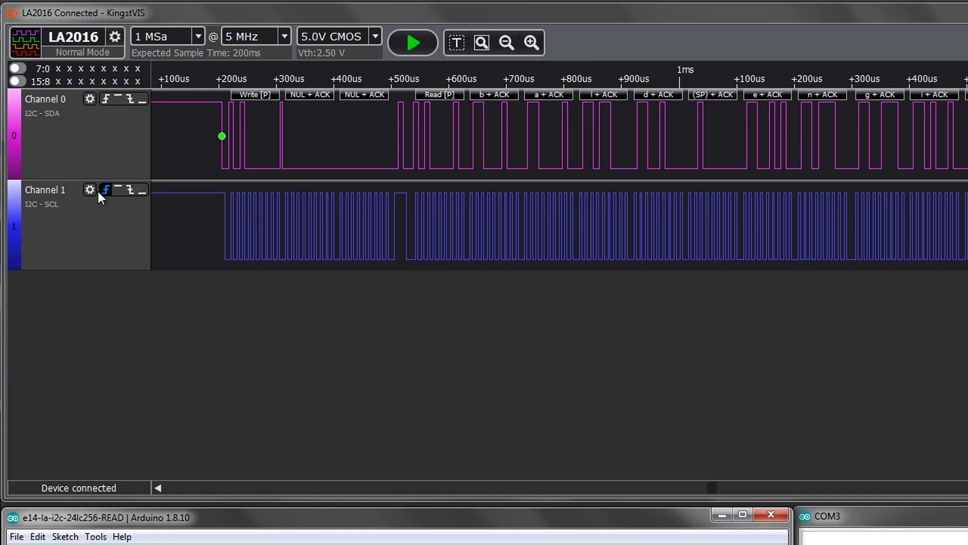
- Enable Channel 2 through the Channel Enable Settings
{"action": "right_click", "coordinate": [87, 187]}
{"action": "left_click", "coordinate": [117, 195]}
{"action": "key", "text": "Return"}
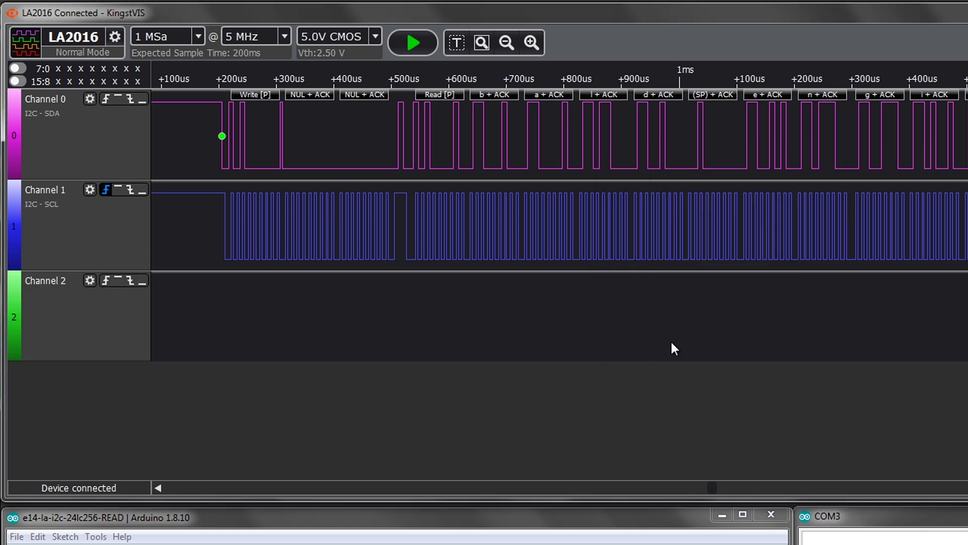
- Capture on Channel 2's rising edge and zoom out around the trigger point
{"action": "left_click", "coordinate": [111, 282]}
{"action": "left_click", "coordinate": [425, 45]}
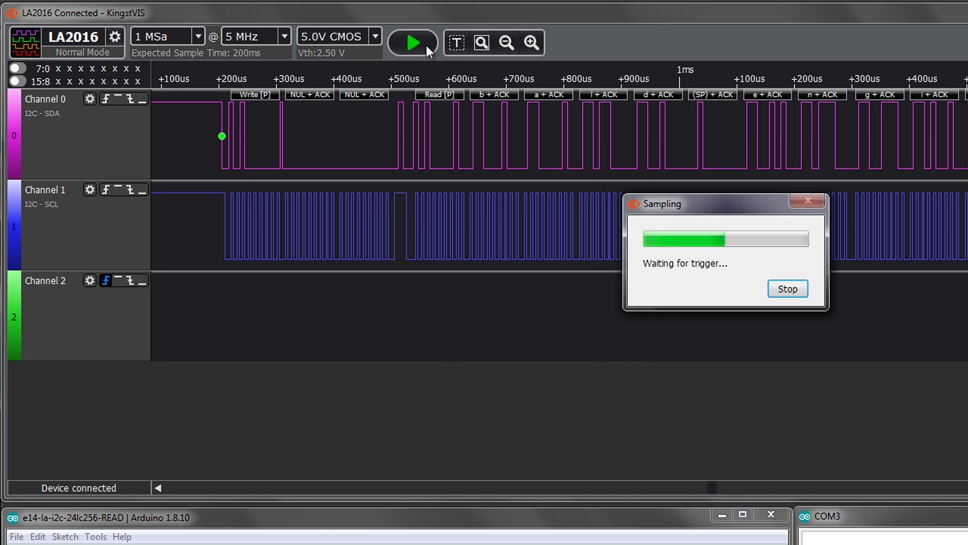
{"action": "left_click", "coordinate": [510, 45]}
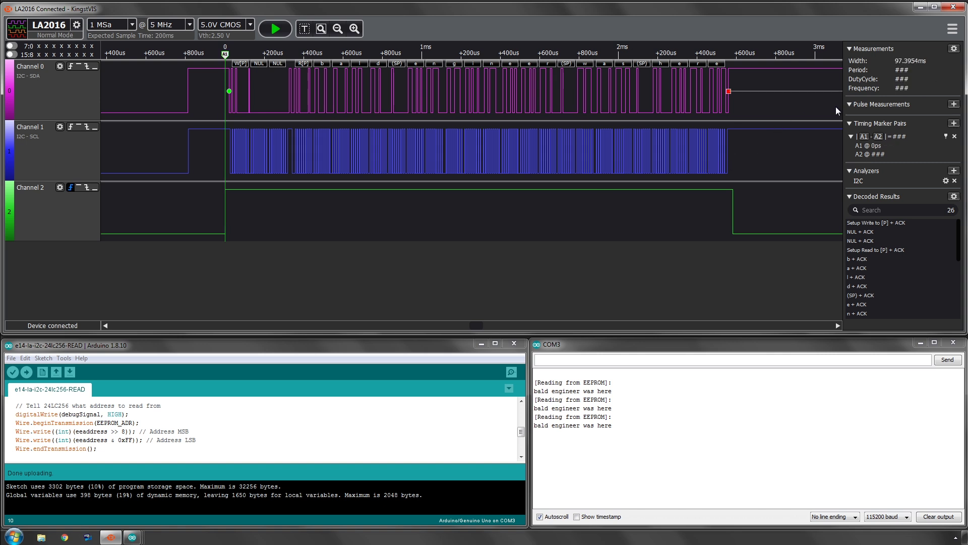
- Place marker A2 on Channel 2's falling edge, measuring 2.5826 ms
{"action": "left_click_drag", "start_coordinate": [739, 189], "coordinate": [733, 201]}
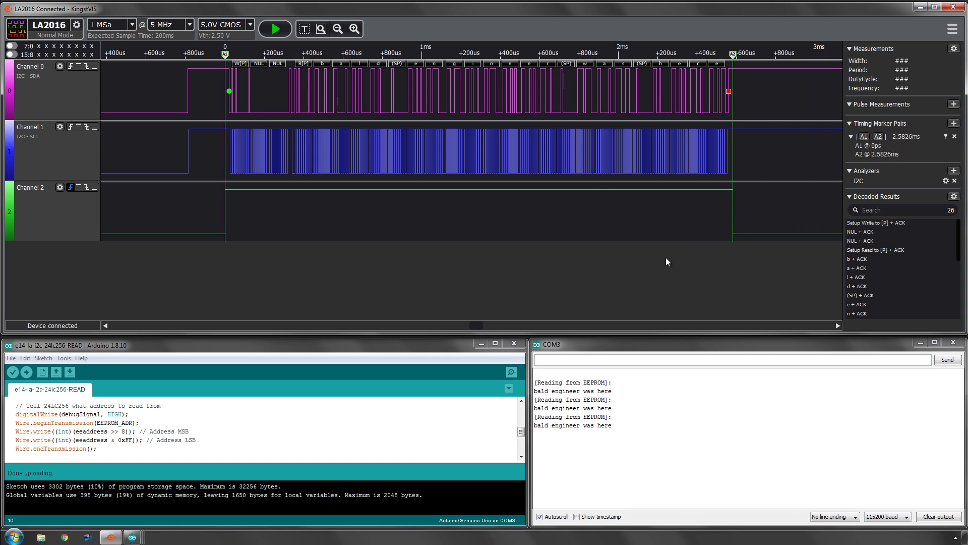